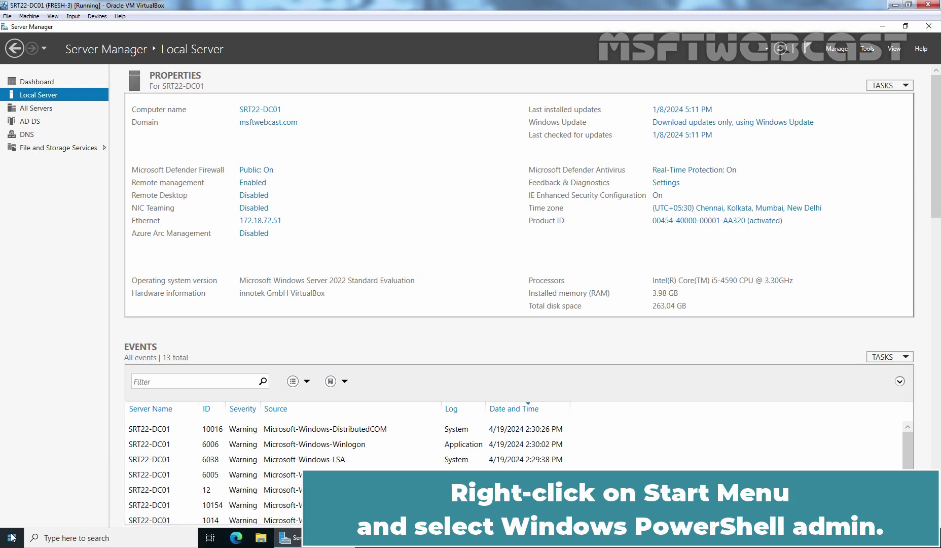
Step: Open an elevated Windows PowerShell (Admin) console from the Start right-click menu
right_click(11, 537)
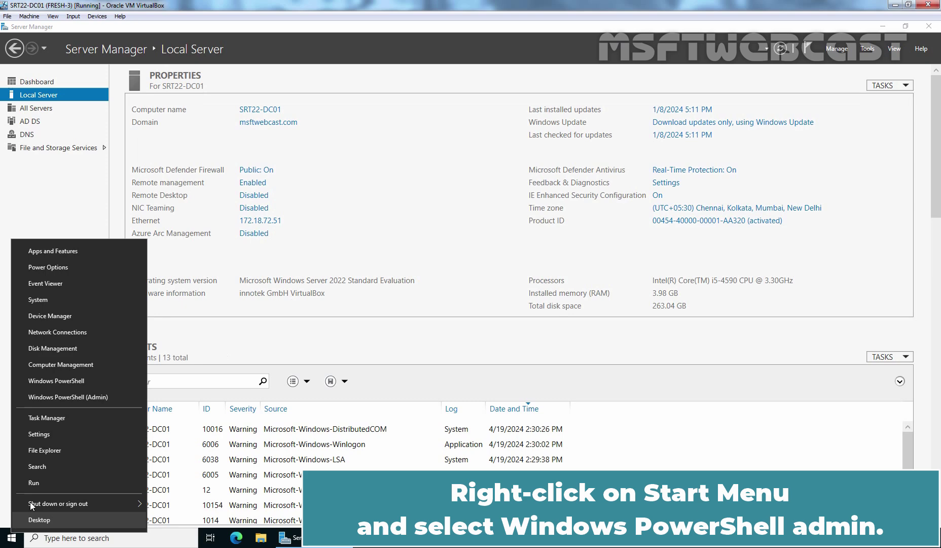
left_click(88, 398)
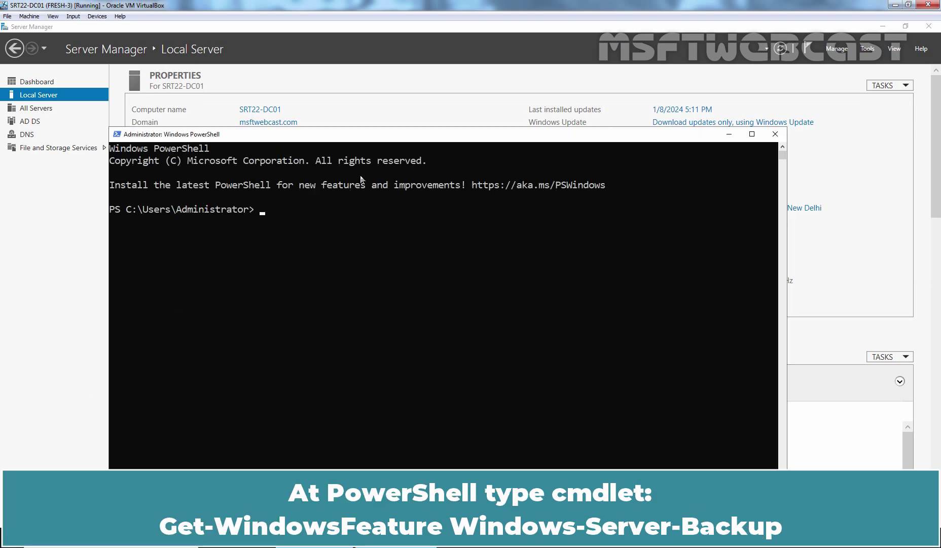
left_click_drag(387, 134, 384, 64)
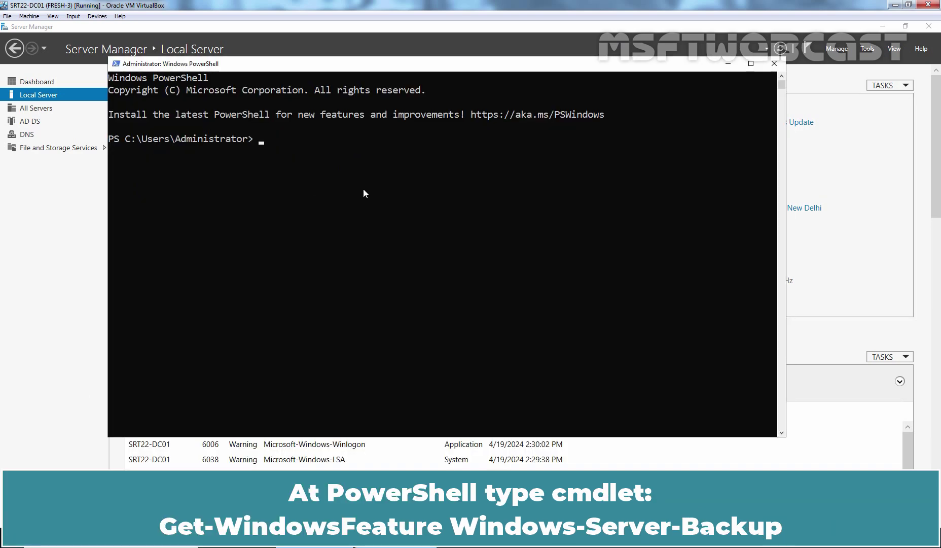
Step: Run Get-WindowsFeature windows-server-backup, which reports the feature as Available, not installed
type("get-windows")
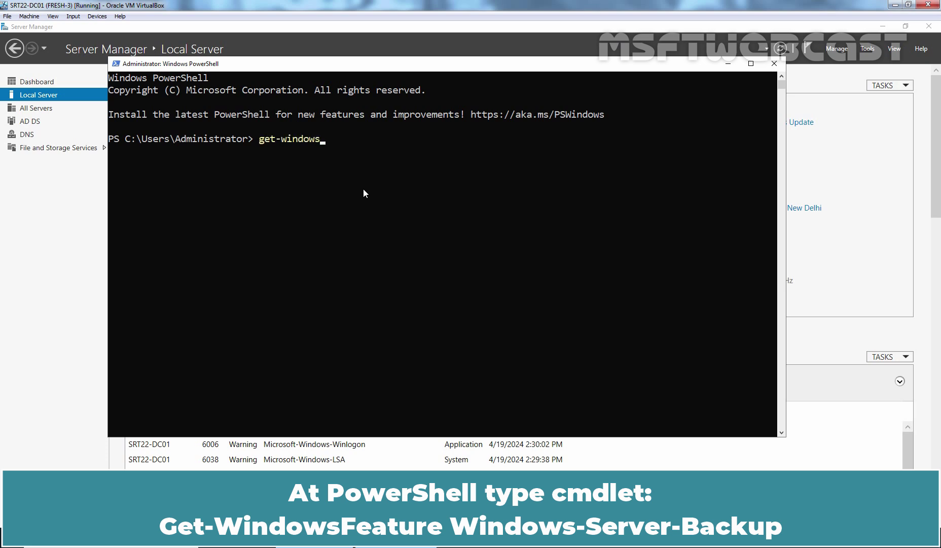
key("Tab")
type("windows-ser")
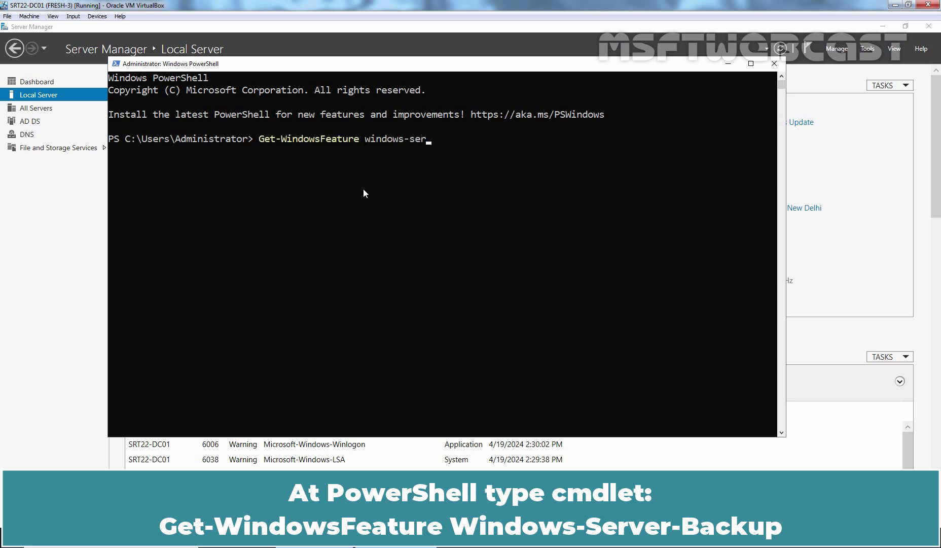
type("ver-backup")
key("Return")
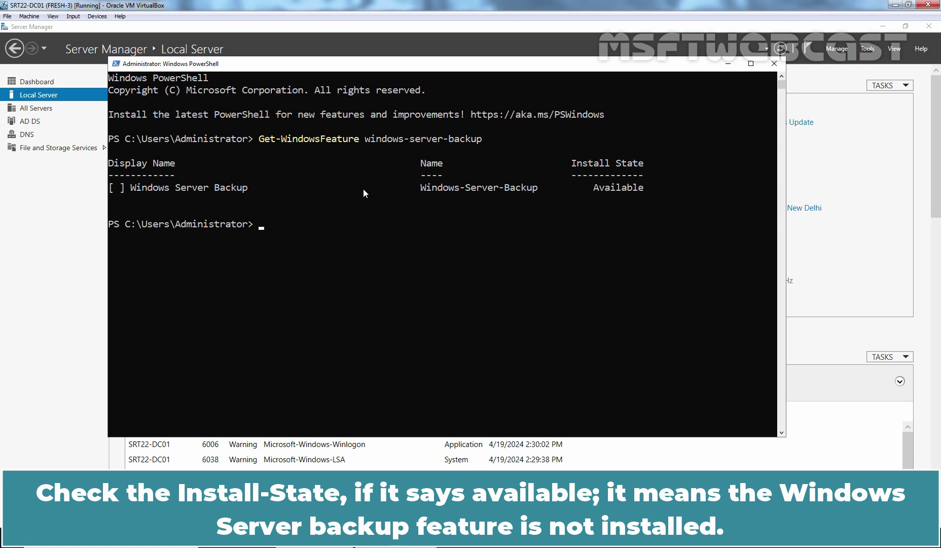
Step: Run Install-WindowsFeature windows-server-backup, then rerun Get-WindowsFeature to confirm it shows Installed
type("install-wi")
key("Tab")
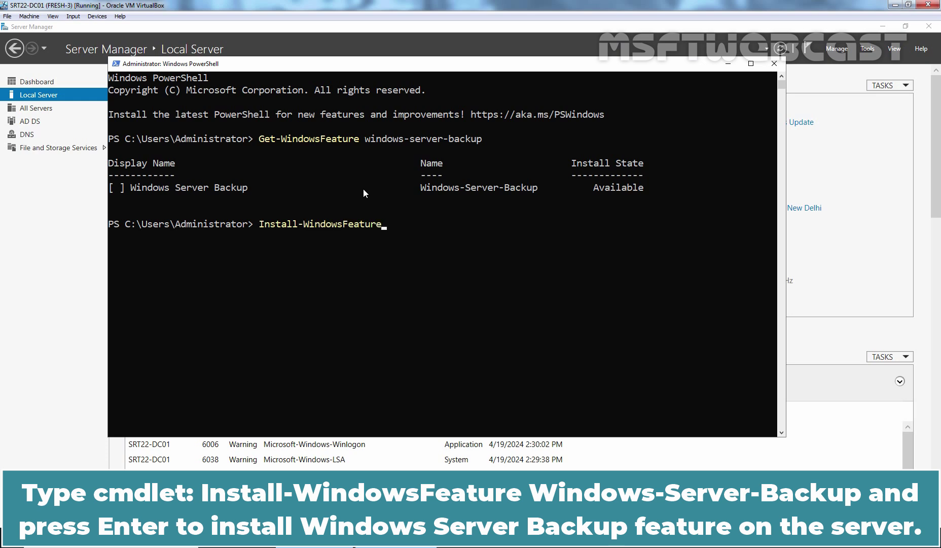
type("windows-server-backup")
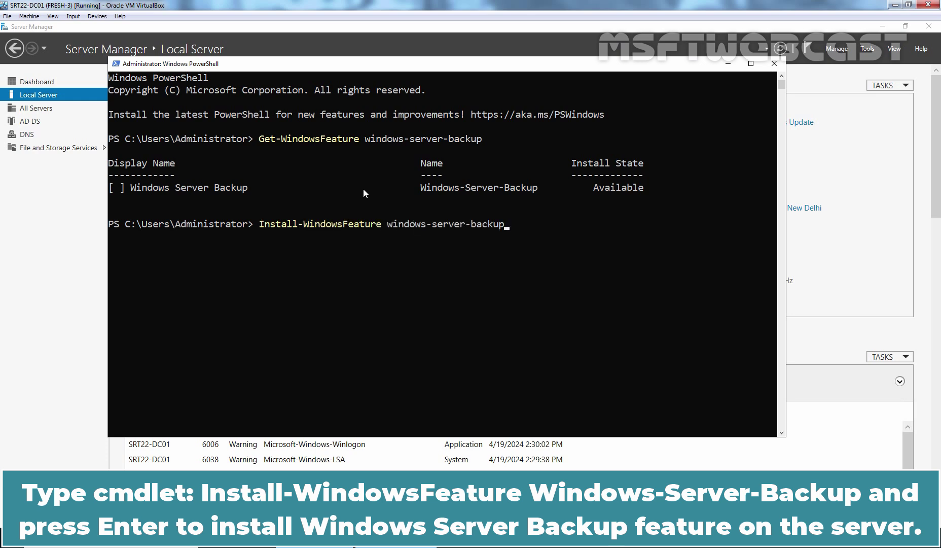
key("Return")
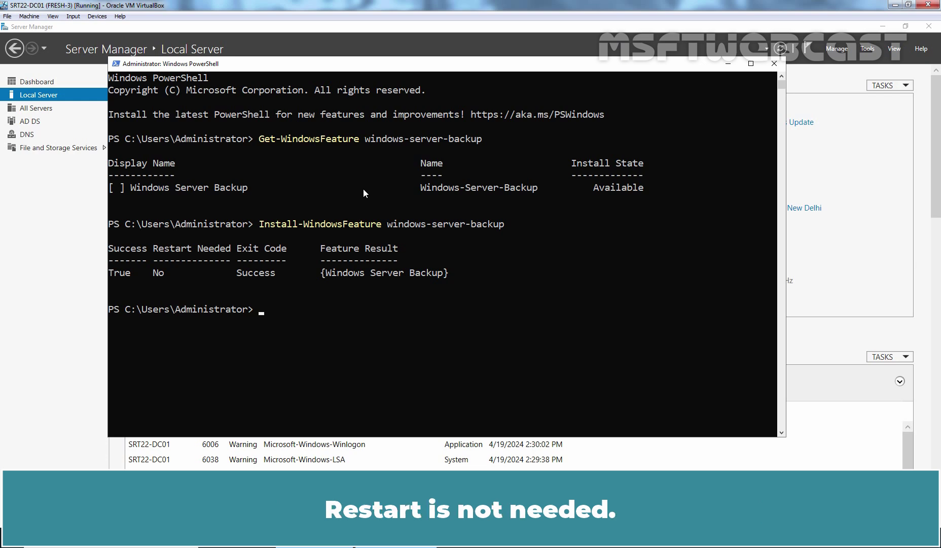
key("Up")
key("Up")
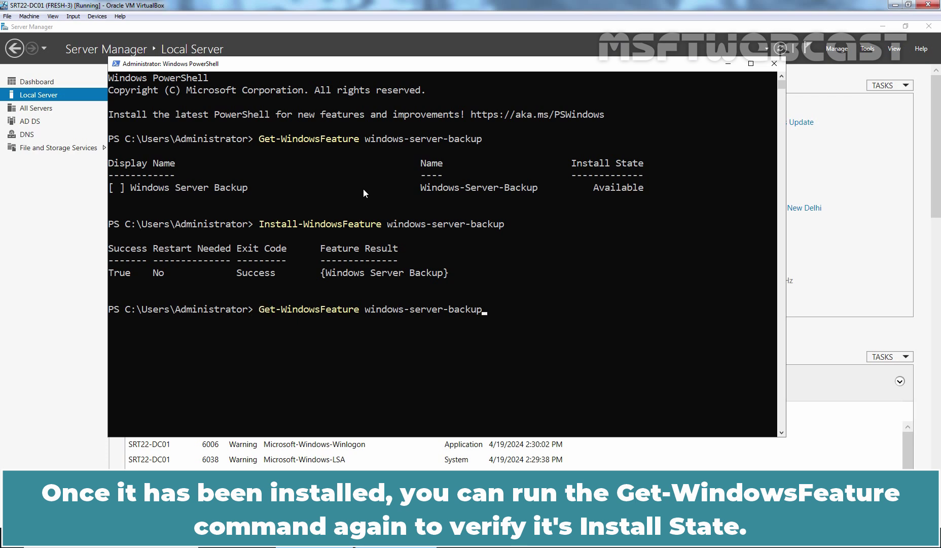
key("Return")
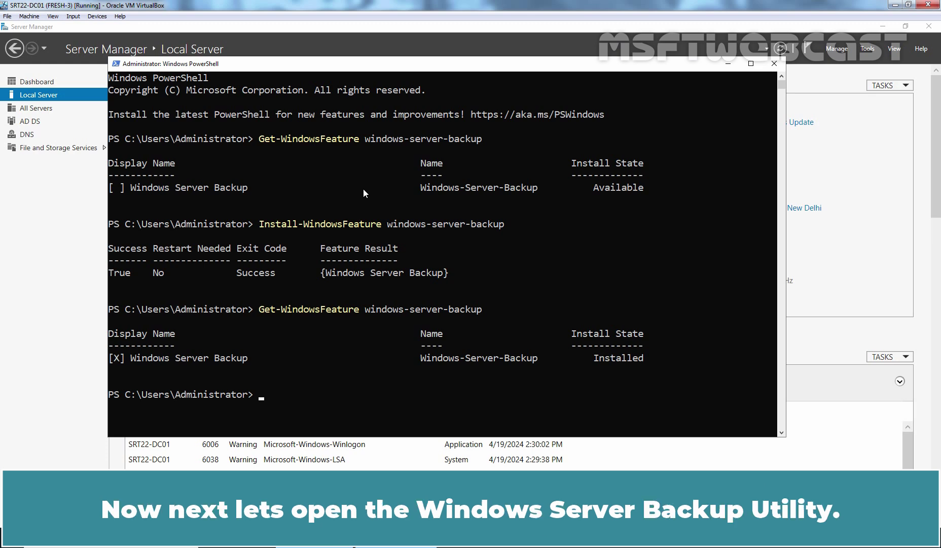
Step: Launch Windows Server Backup from Server Manager Tools and start Backup Schedule from Local Backup
left_click(859, 178)
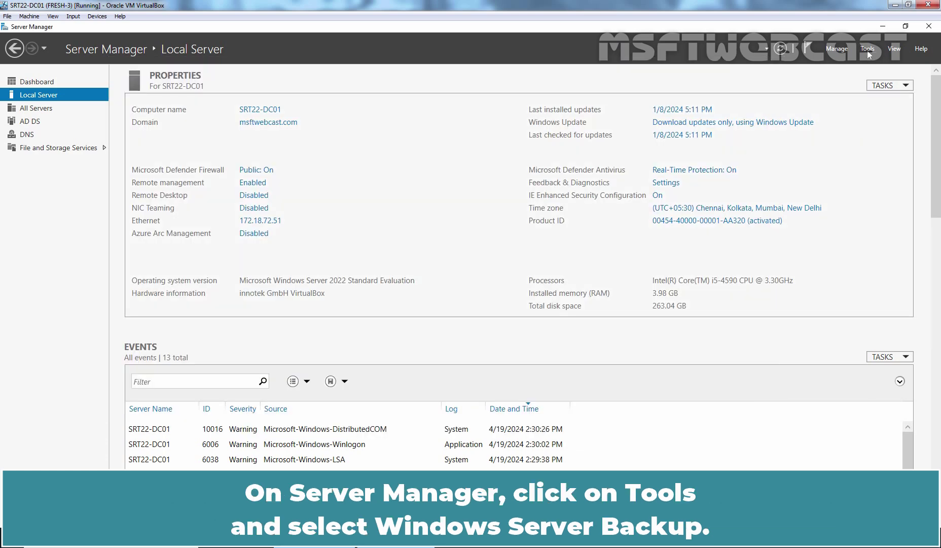
left_click(868, 49)
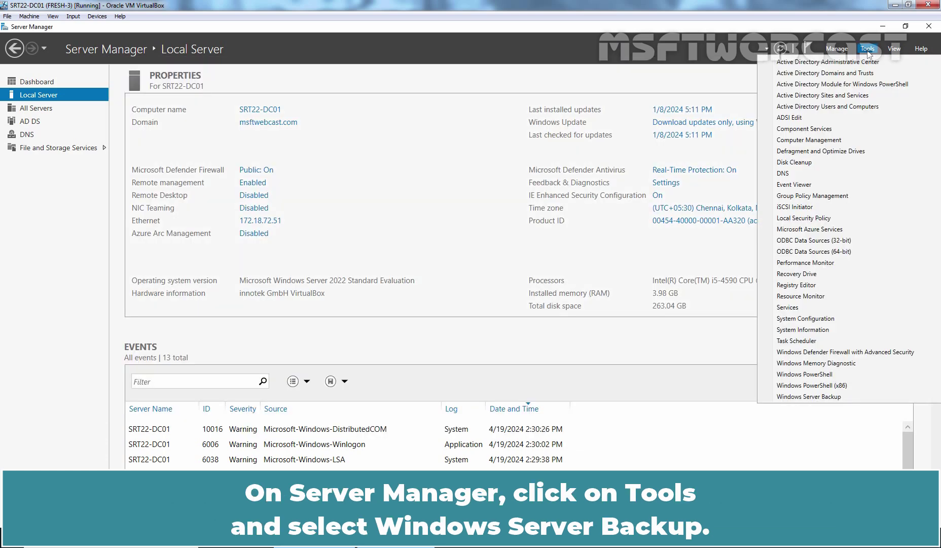
left_click(823, 398)
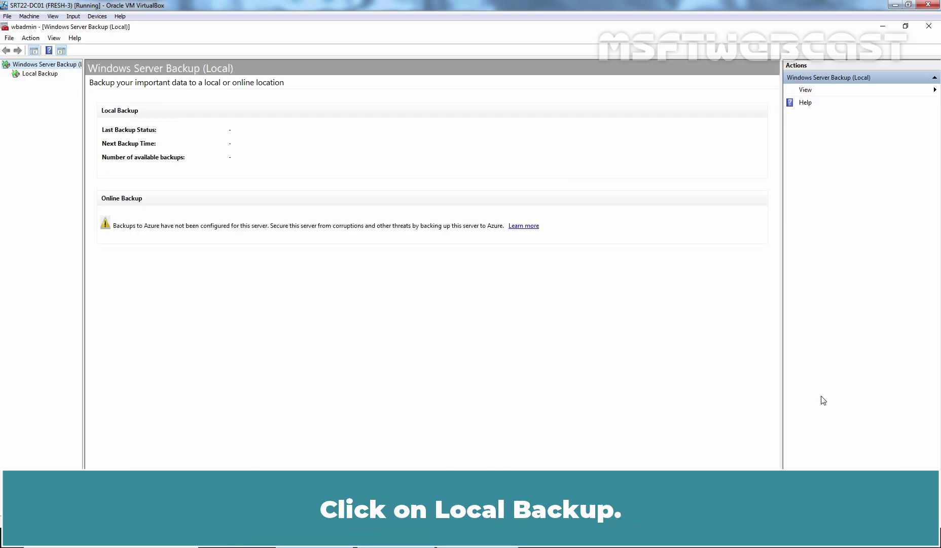
left_click(33, 76)
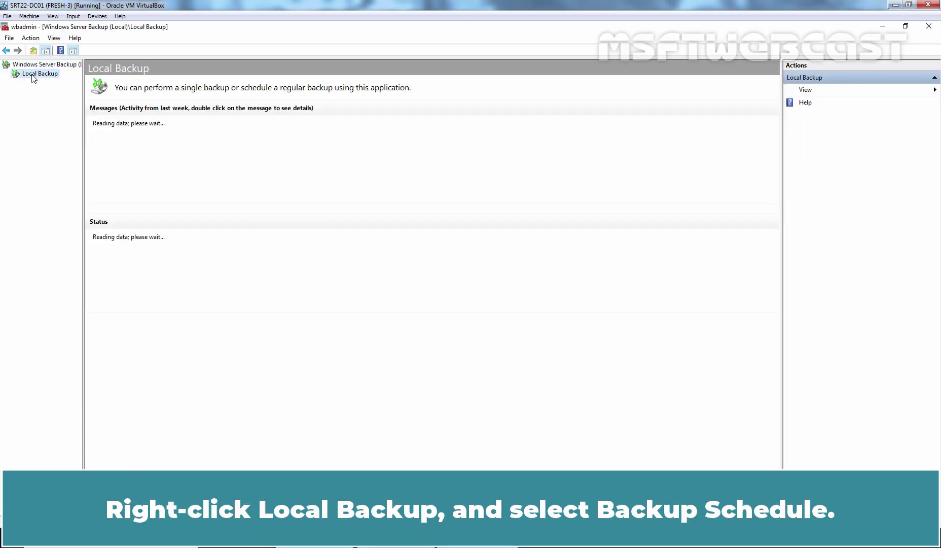
right_click(32, 75)
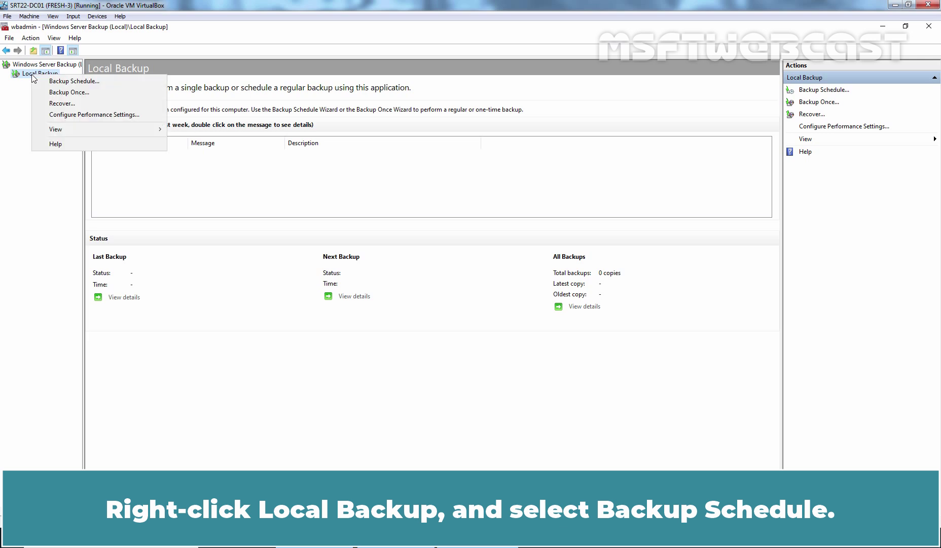
left_click(118, 81)
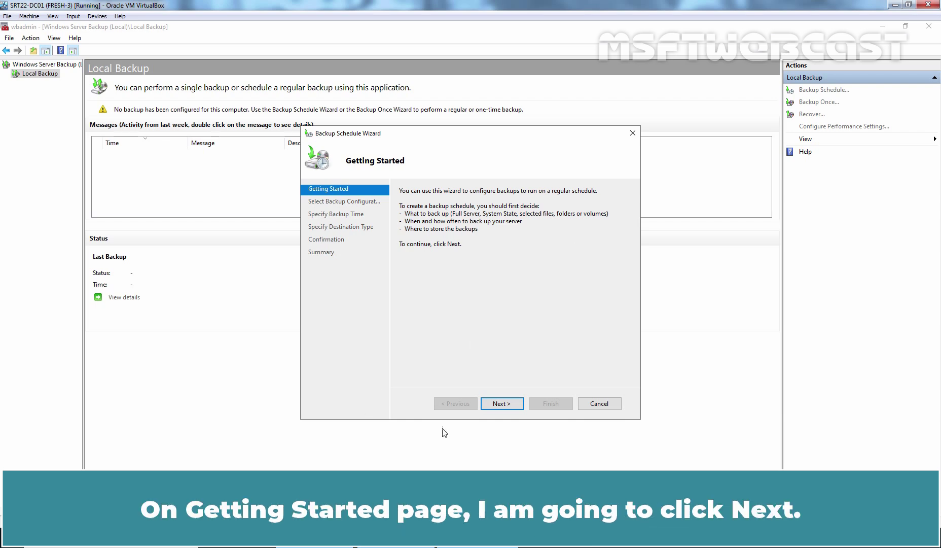
Step: Move past the Getting Started page to Select Backup Configuration
left_click(502, 404)
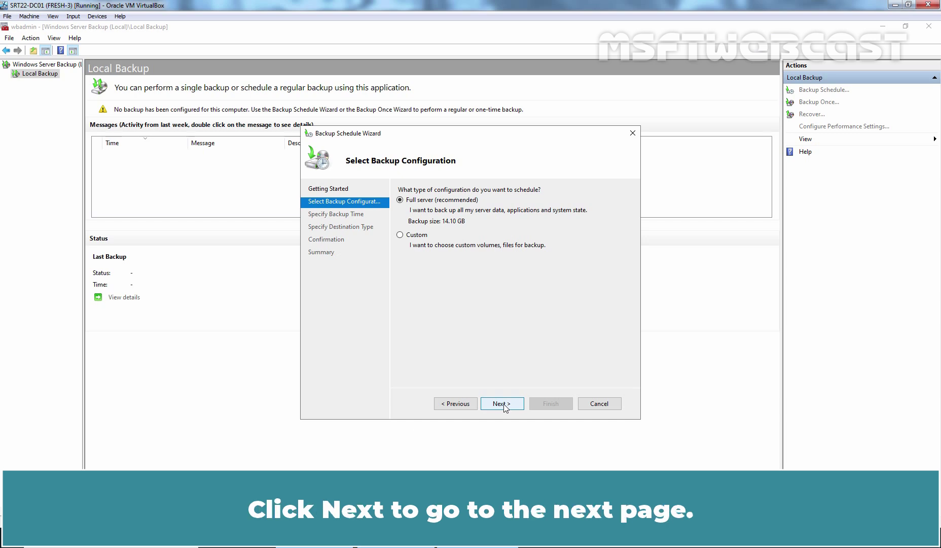
Step: Keep Full server and set the once-a-day backup time to 11:00 PM
left_click(502, 404)
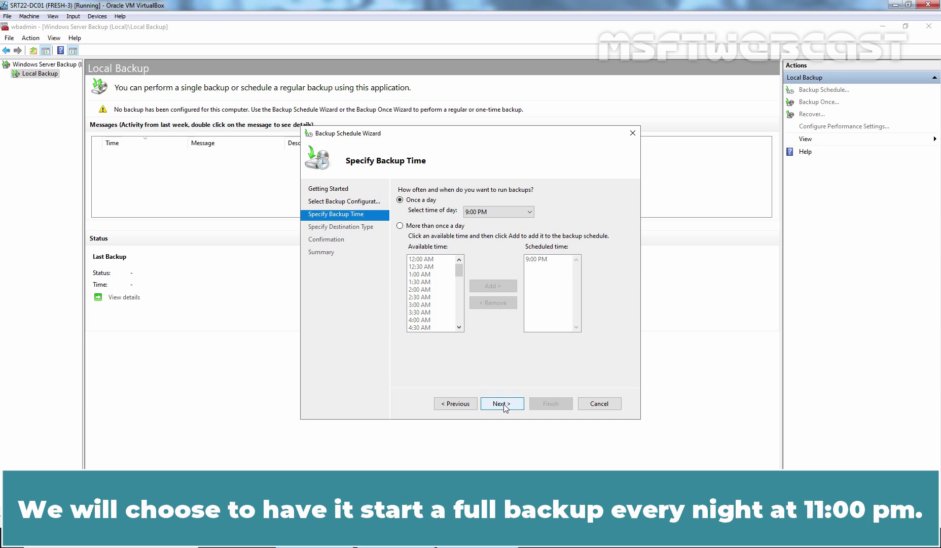
left_click(499, 211)
left_click(478, 264)
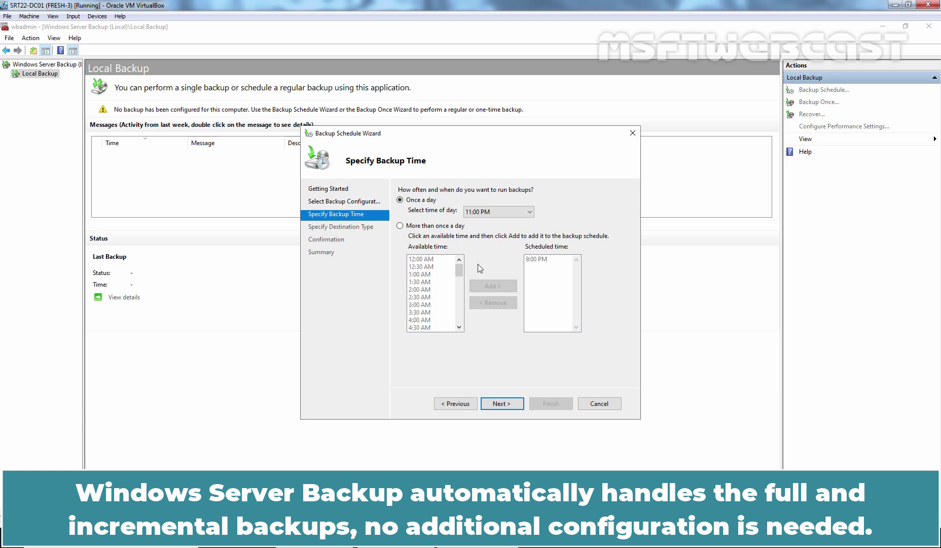
Step: Accept the 11:00 PM time and advance to Specify Destination Type
left_click(501, 404)
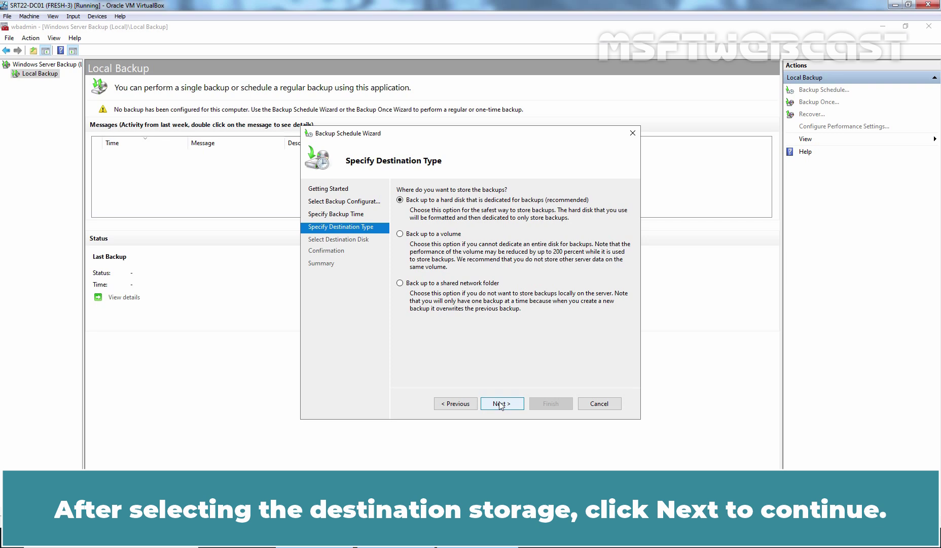
Step: Keep the dedicated-disk destination and choose the 500 GB Disk 1 as the backup target
left_click(501, 403)
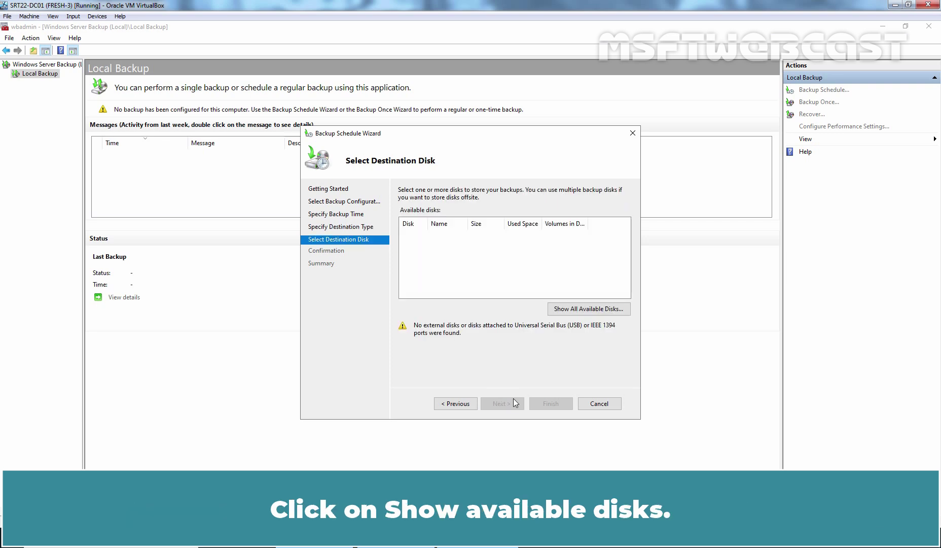
left_click(591, 310)
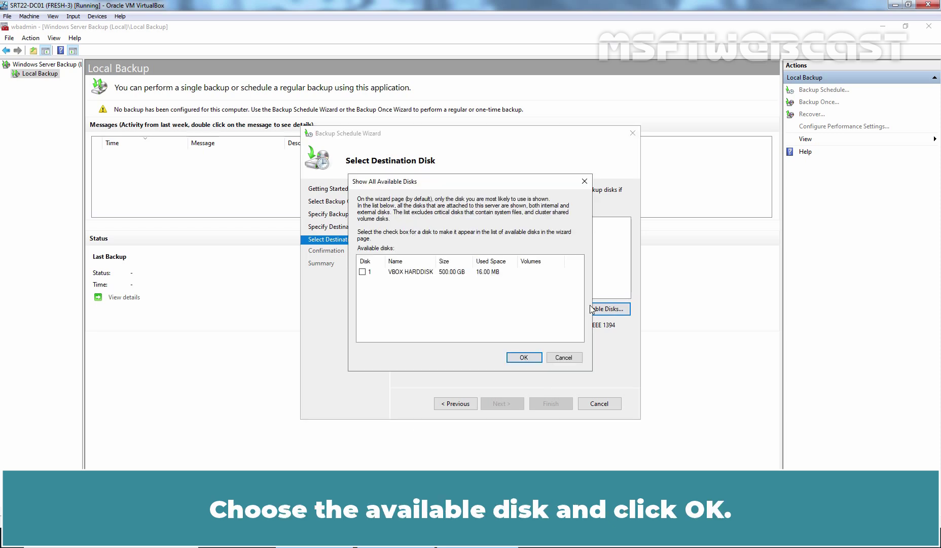
left_click(362, 272)
left_click(524, 358)
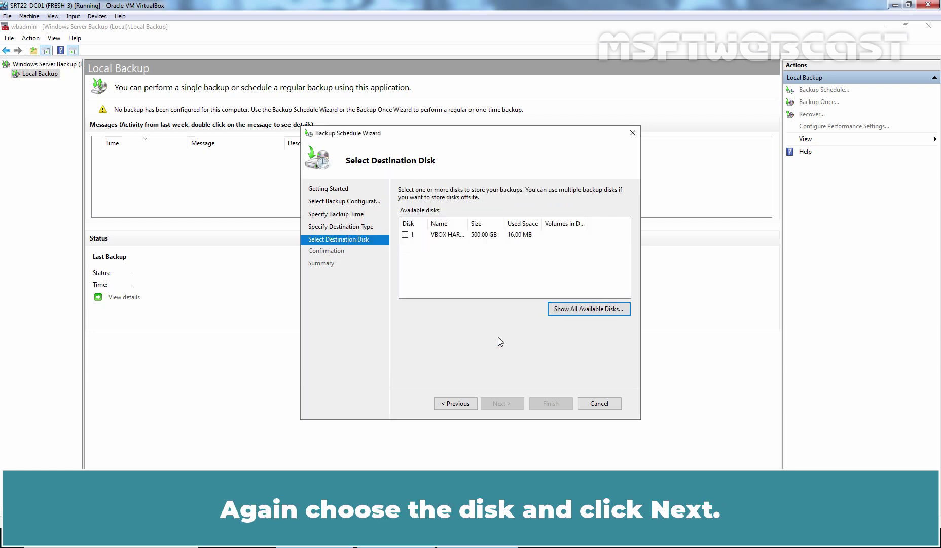
left_click(405, 235)
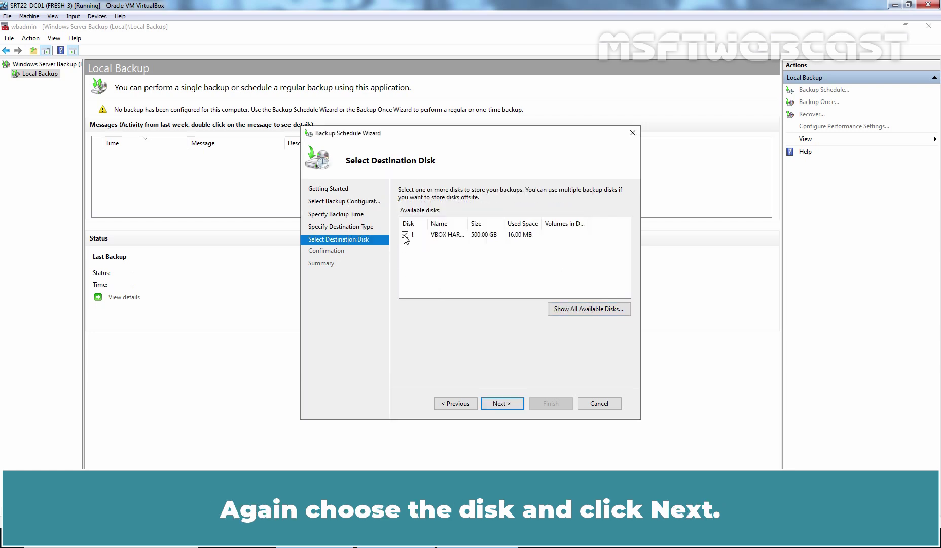
left_click(502, 404)
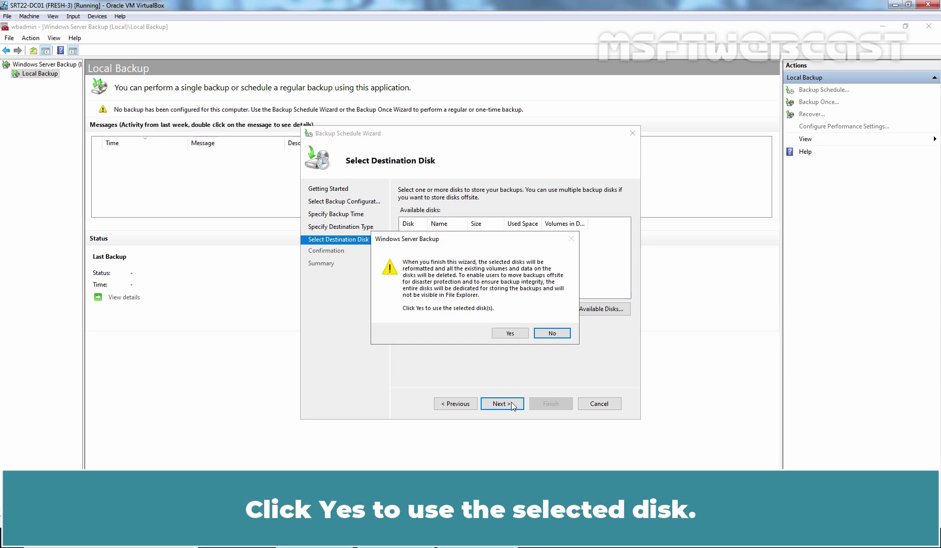
Step: Accept the Disk 1 reformat and finish the wizard, first backup at 4/19/2024 11:00 PM
left_click(514, 334)
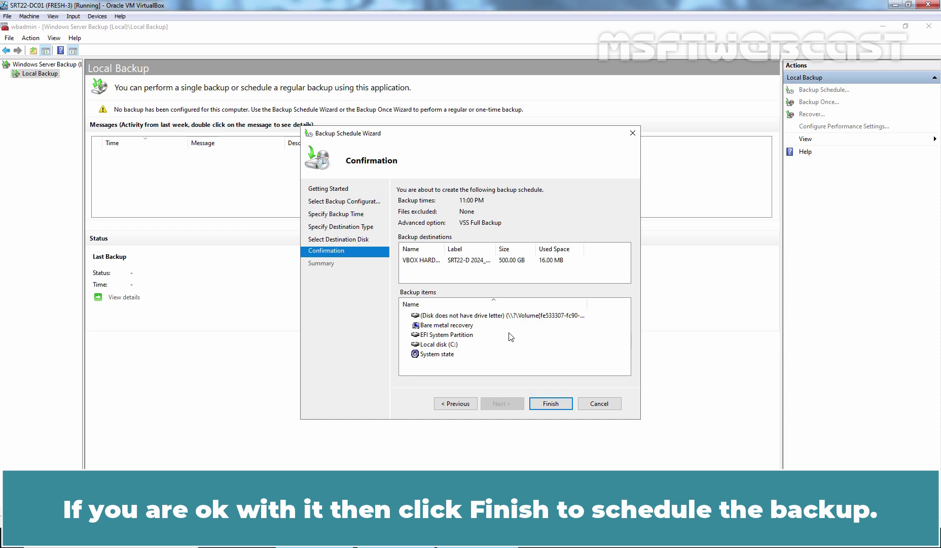
left_click(551, 404)
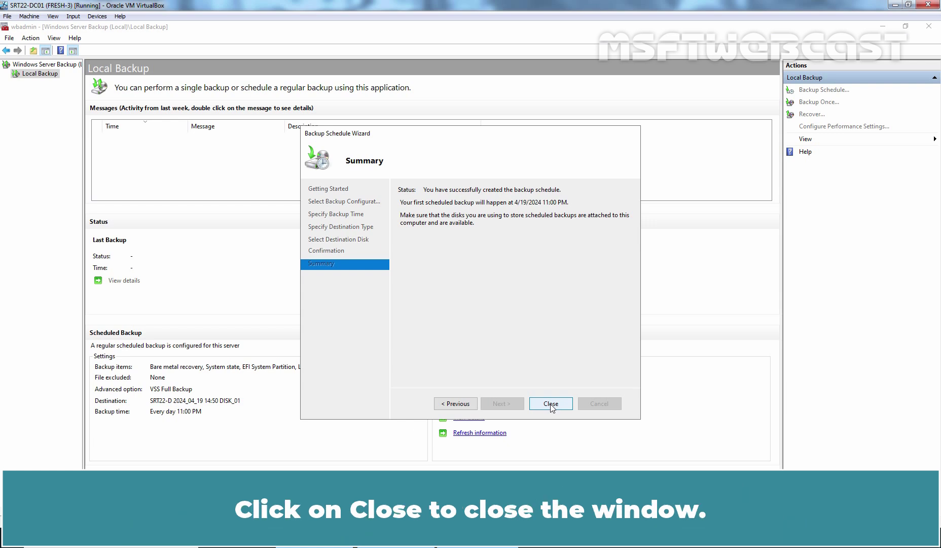
Step: Close the wizard's Summary page to return to the Local Backup overview
left_click(551, 404)
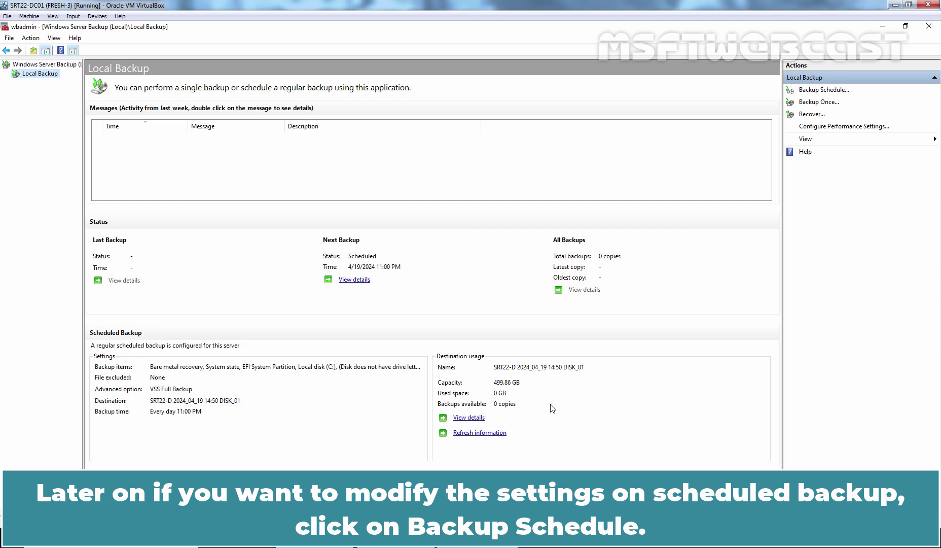
left_click(838, 91)
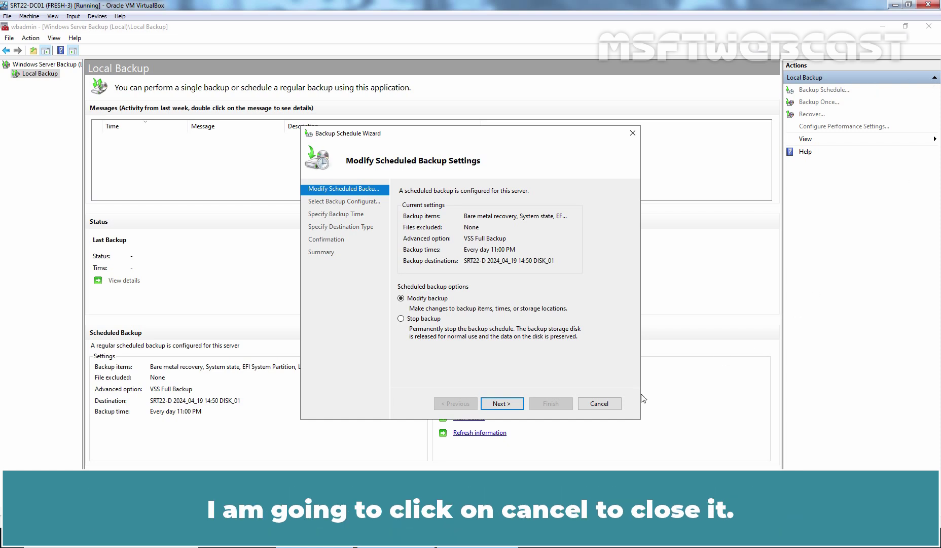
left_click(600, 403)
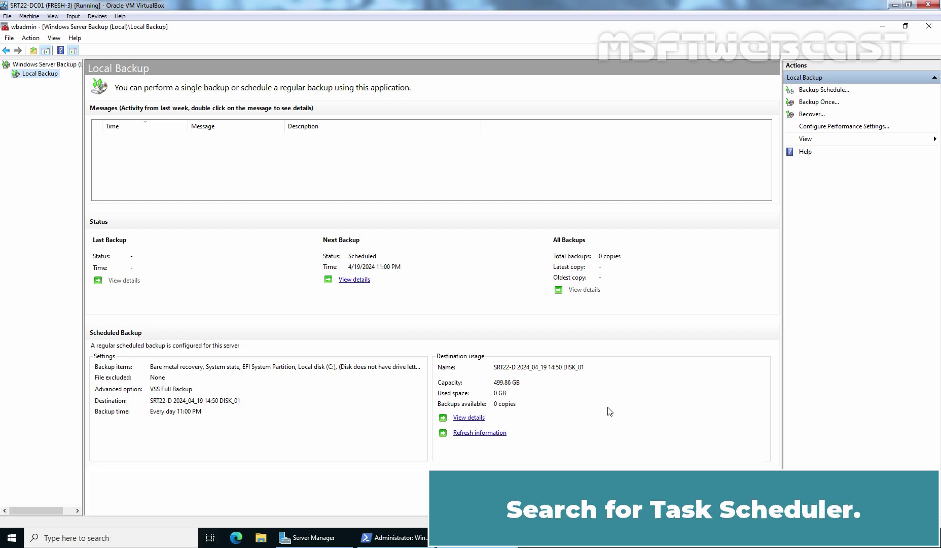
Step: Launch Task Scheduler from Windows search and maximize its window
key("super")
type("task")
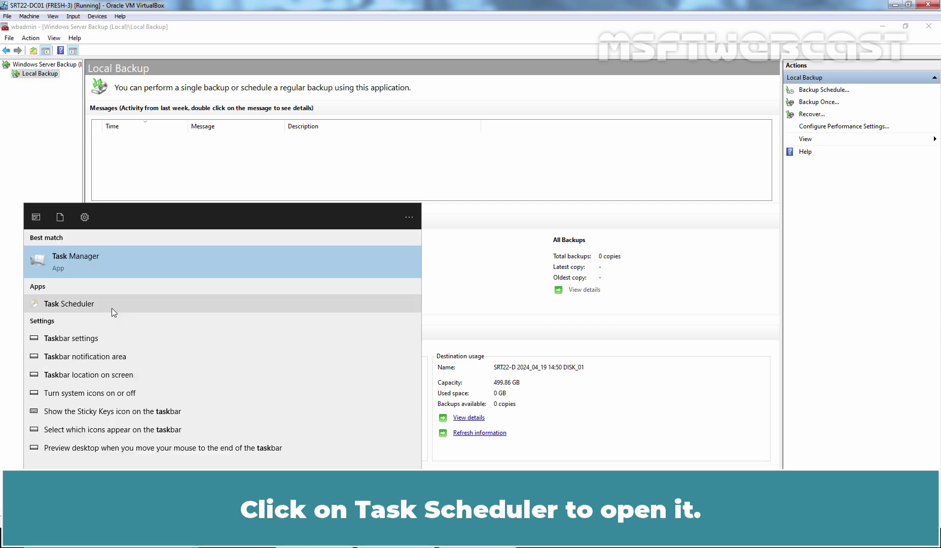
left_click(71, 303)
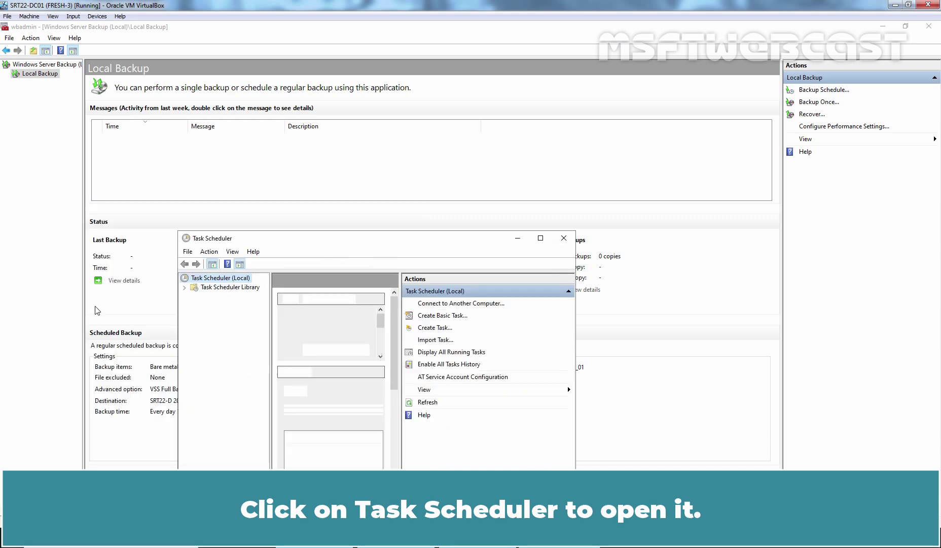
left_click(540, 238)
Step: Navigate to Task Scheduler Library > Microsoft > Windows > Backup to show Microsoft-Windows-WindowsBackup
left_click(37, 74)
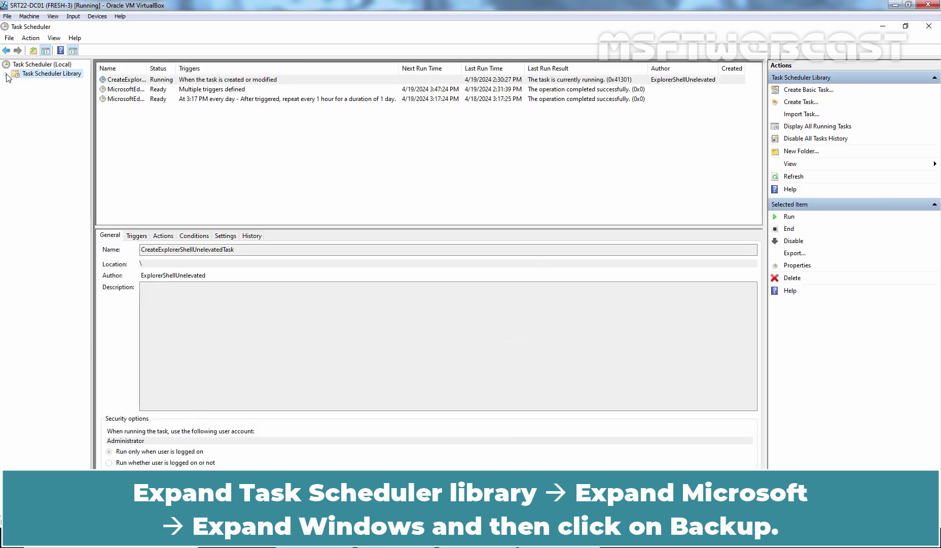
left_click(6, 74)
left_click(16, 83)
left_click(25, 102)
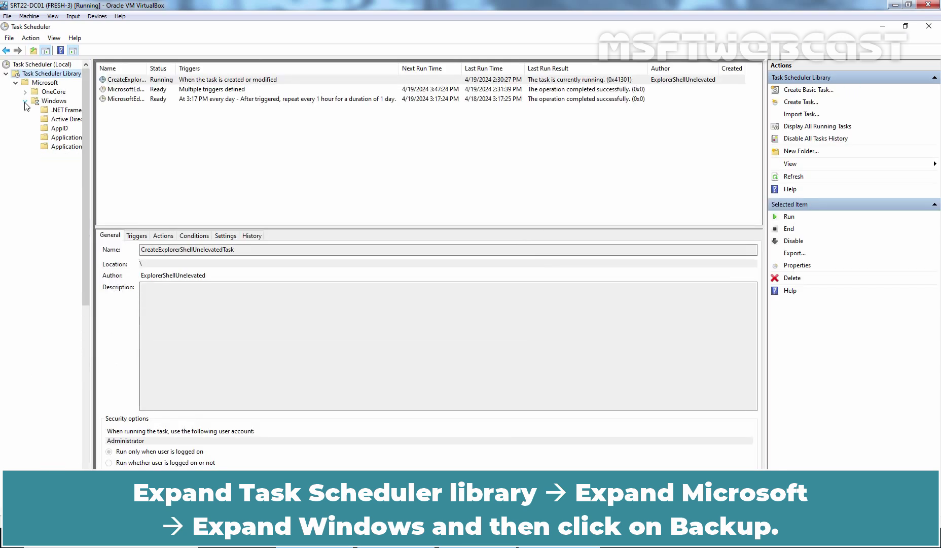
left_click(61, 174)
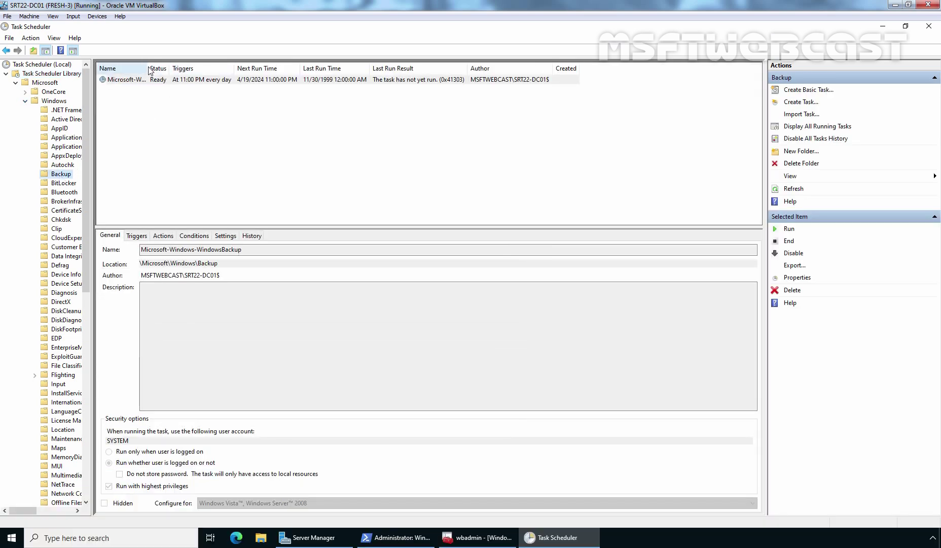
double_click(148, 68)
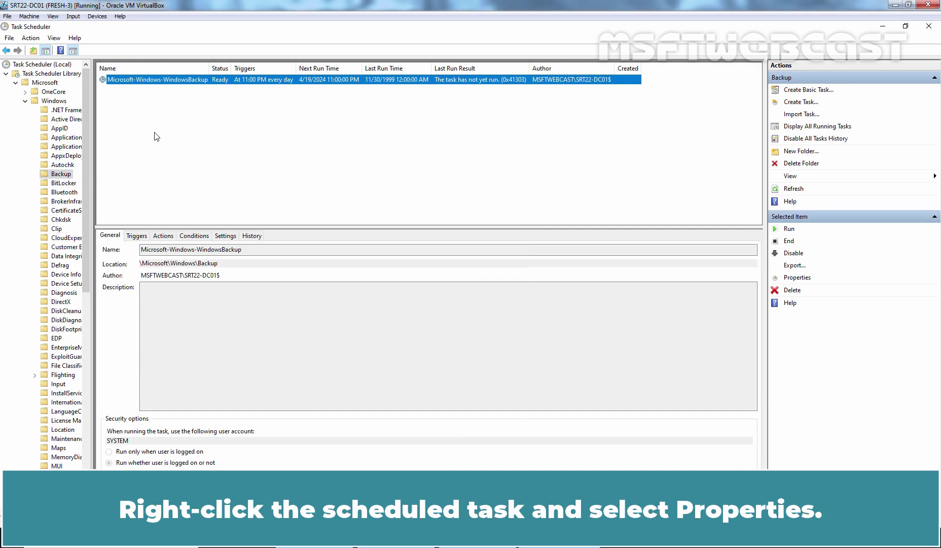
Step: Set the WindowsBackup task's Configure for option to Windows Server 2022
right_click(156, 79)
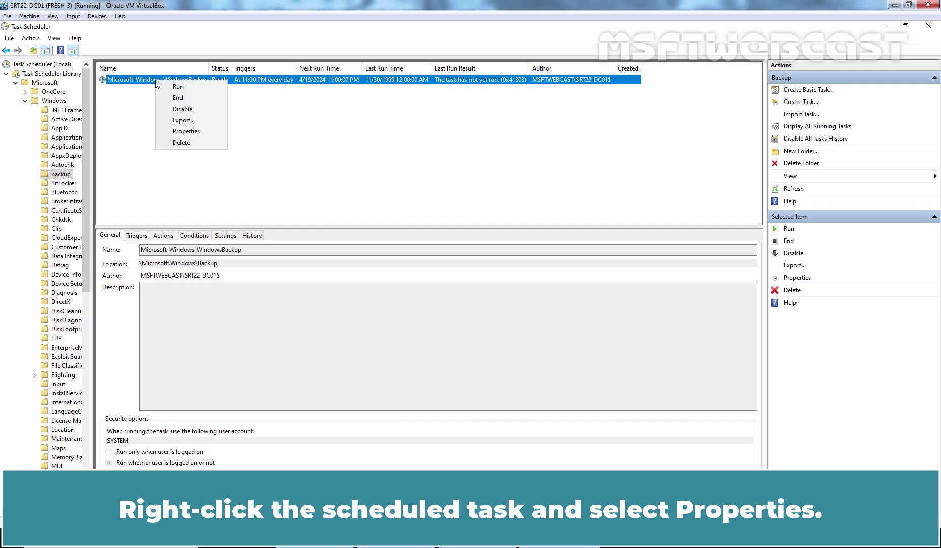
left_click(182, 131)
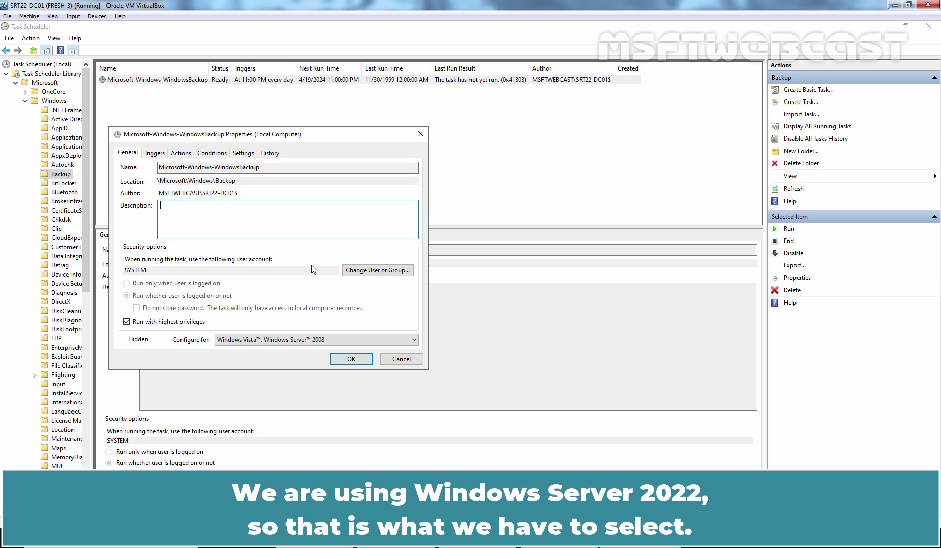
left_click(308, 340)
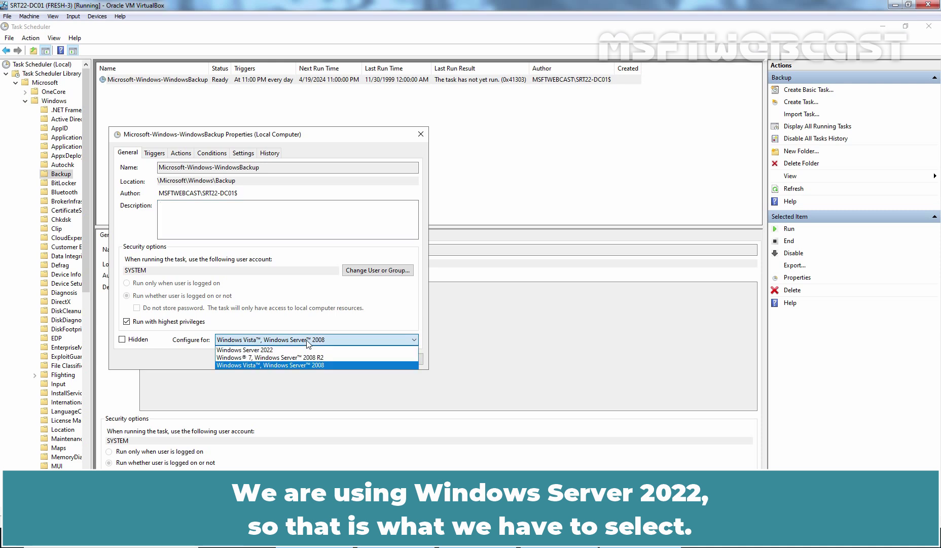
left_click(281, 350)
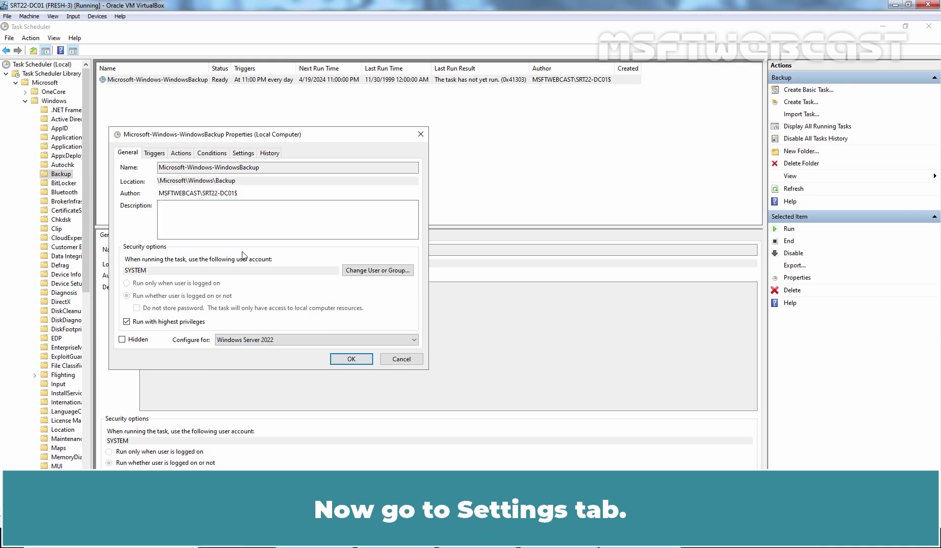
Step: Allow the WindowsBackup task to run on demand, cap its run time at 4 hours, and save
left_click(243, 153)
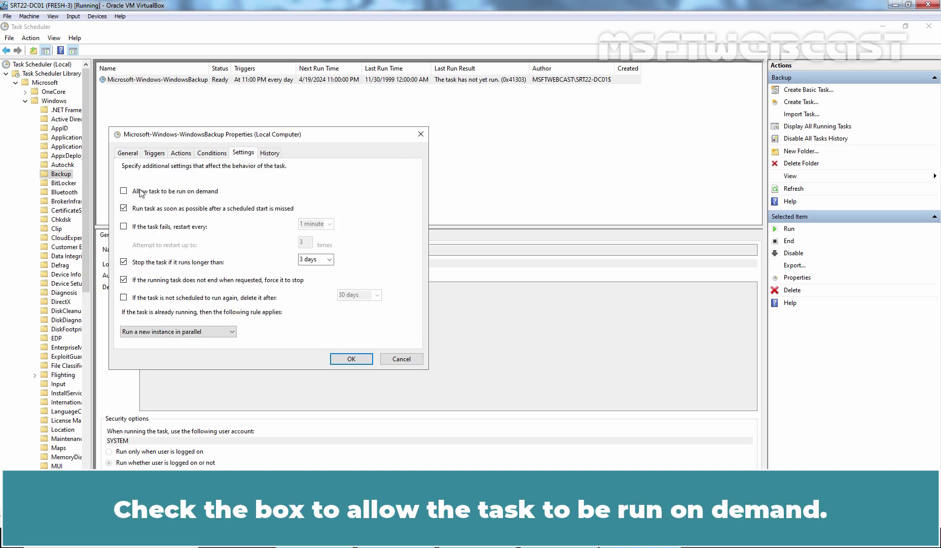
left_click(124, 191)
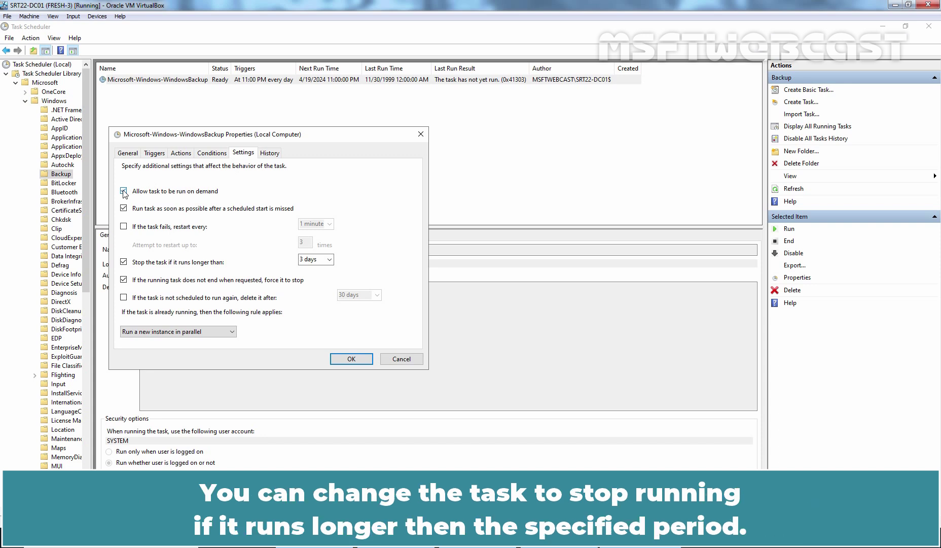
left_click(312, 259)
left_click(329, 260)
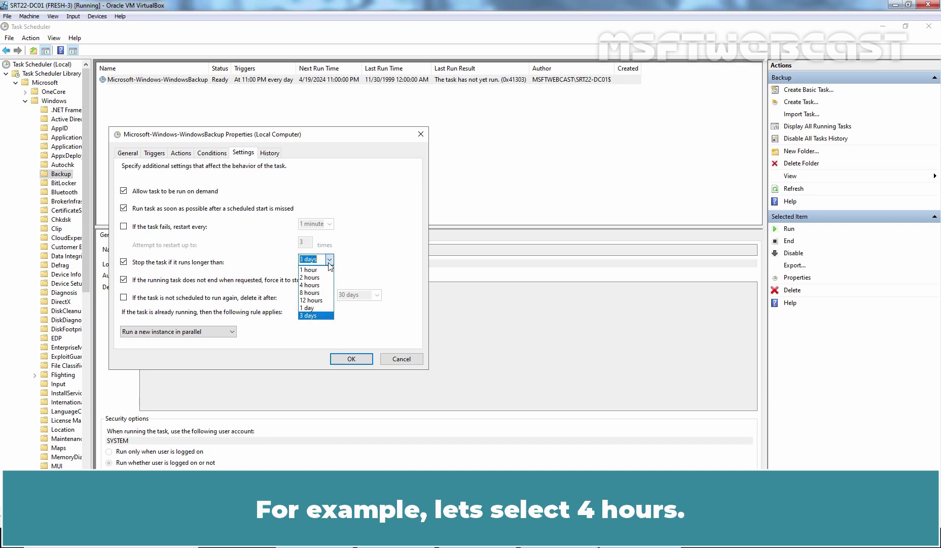
left_click(321, 288)
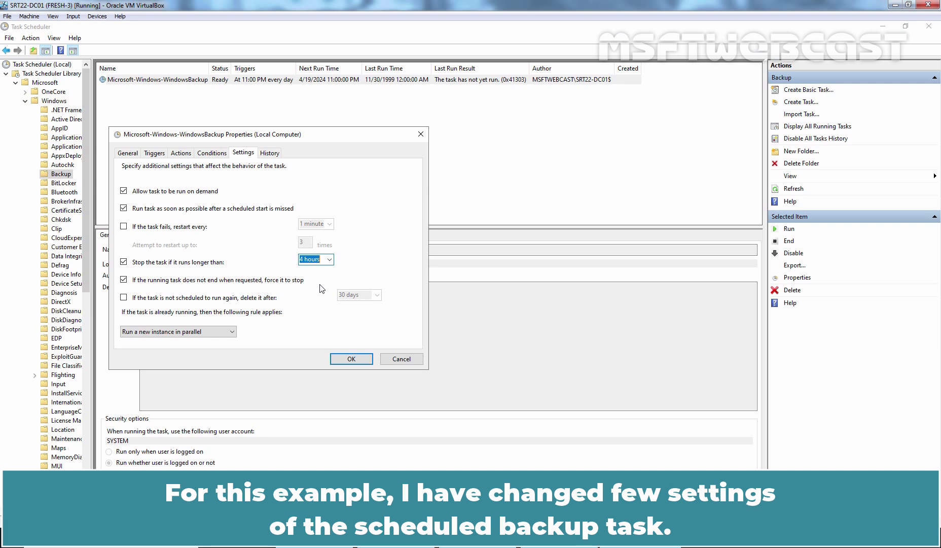
left_click(353, 360)
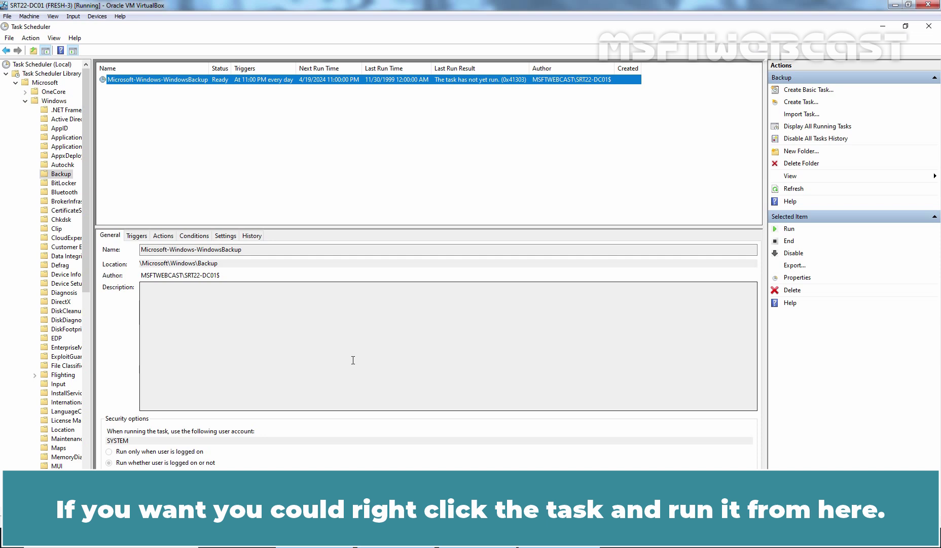
Step: Show the Microsoft-Windows-WindowsBackup task's context menu with its Run action
right_click(189, 85)
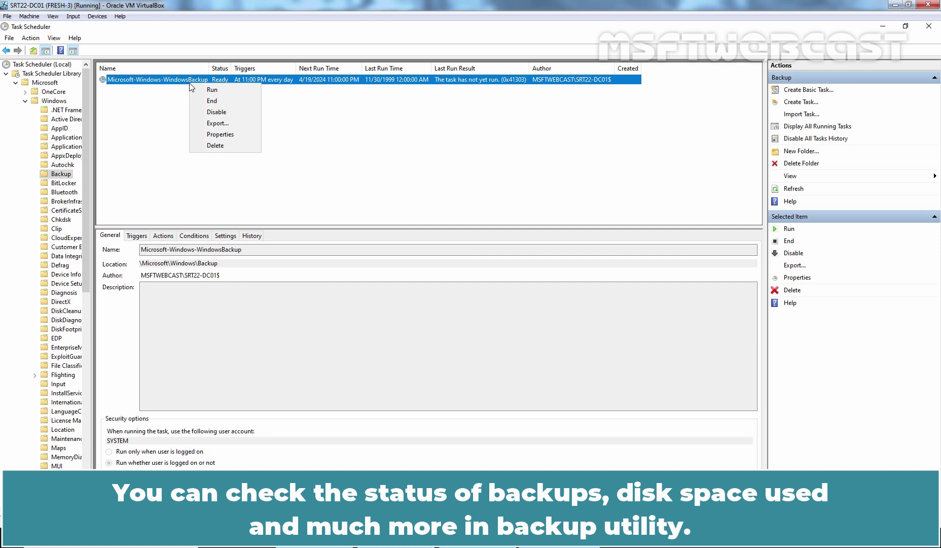